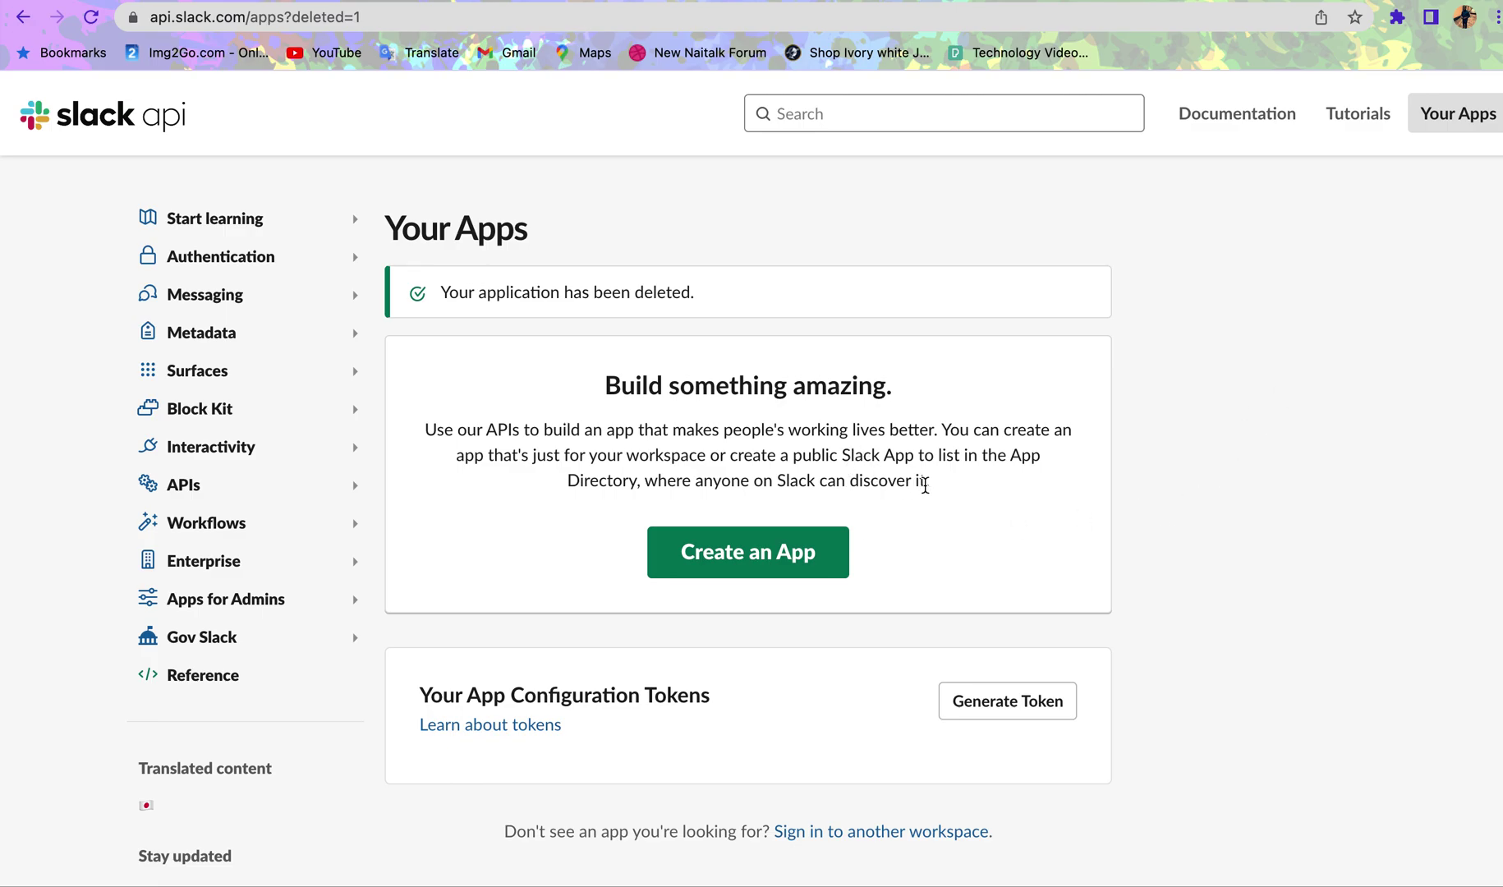
Create a new Slack app from scratch named "CAAS Notification" in the Propel workspace
click(795, 561)
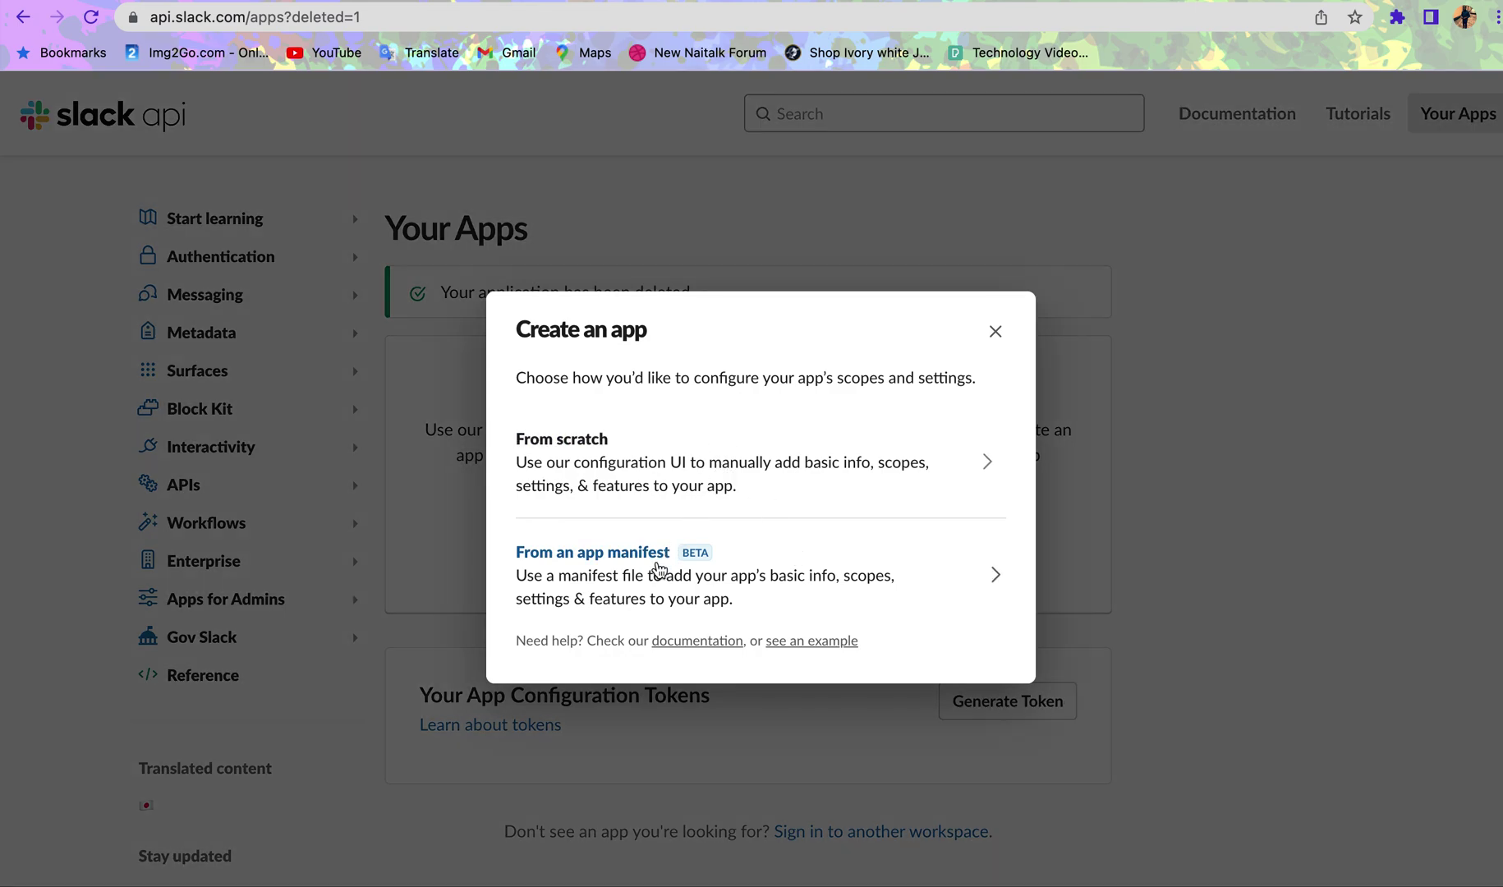
click(721, 444)
click(725, 348)
text(CA)
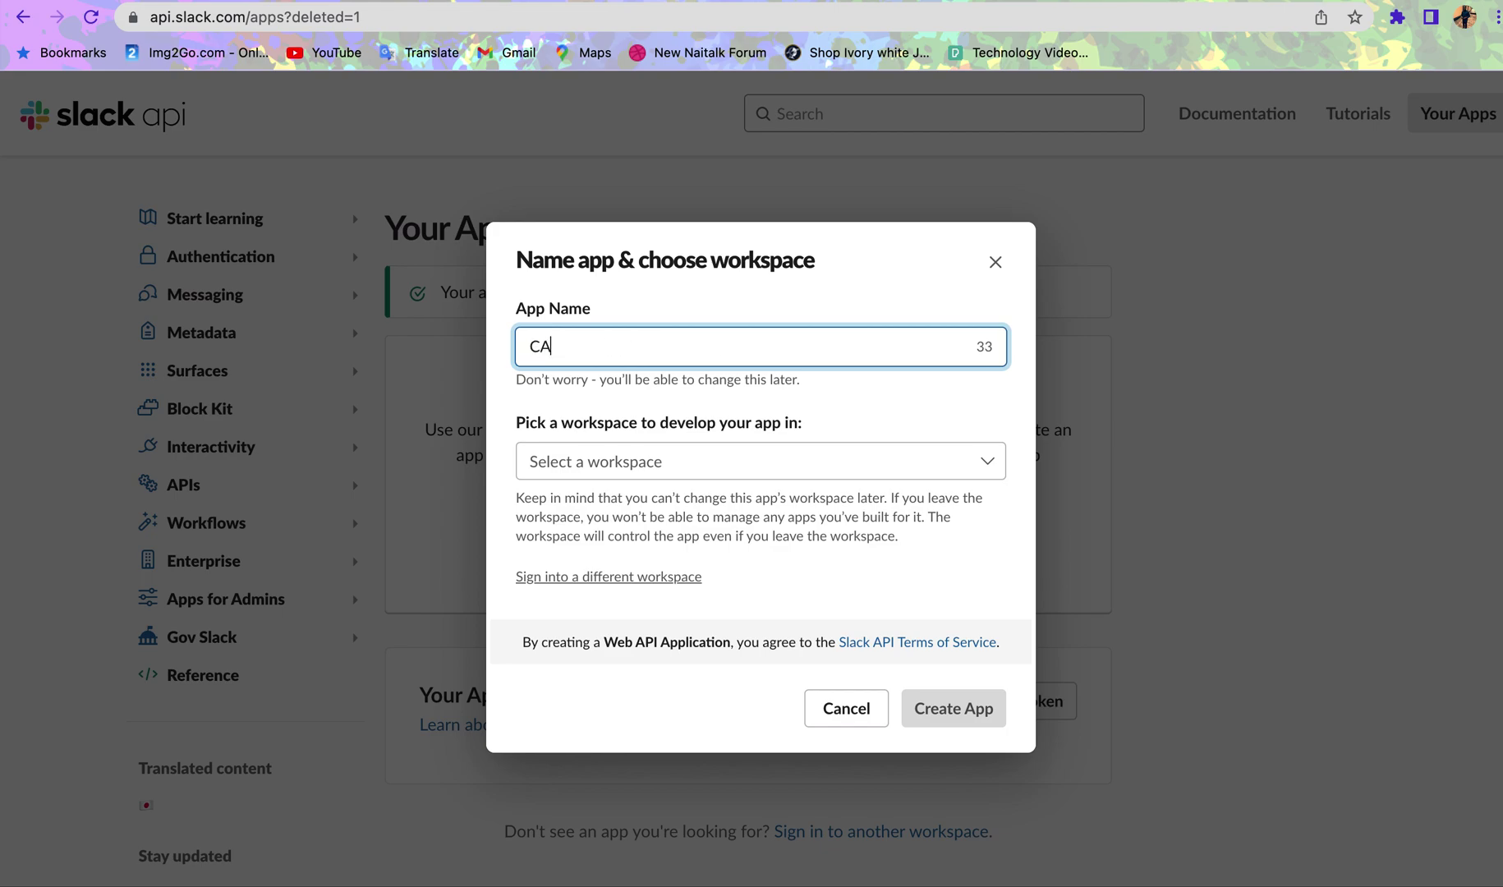
text(AS Notification)
click(760, 465)
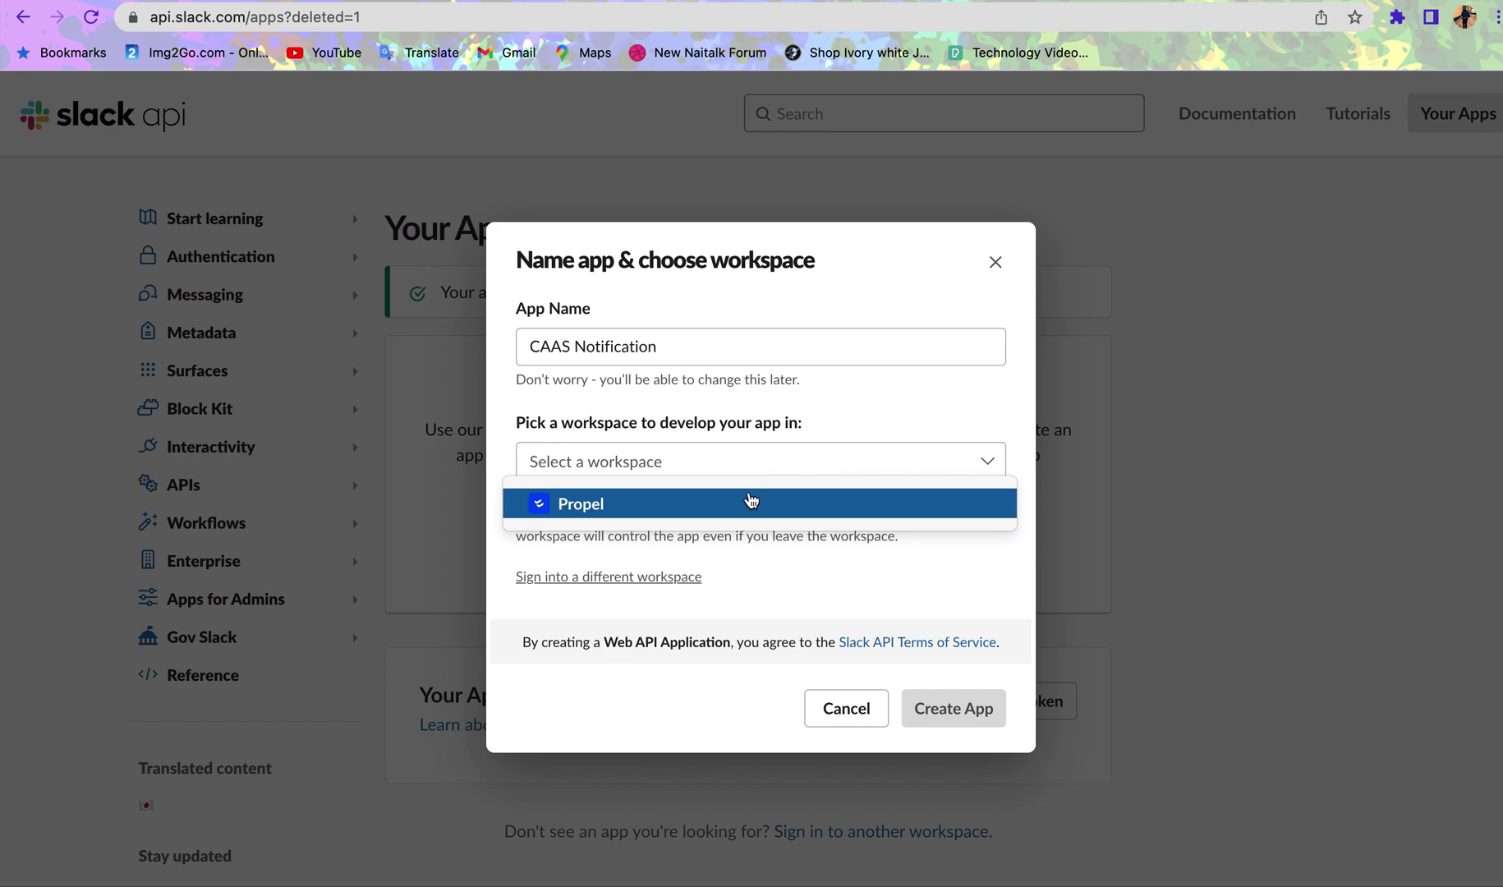
click(751, 500)
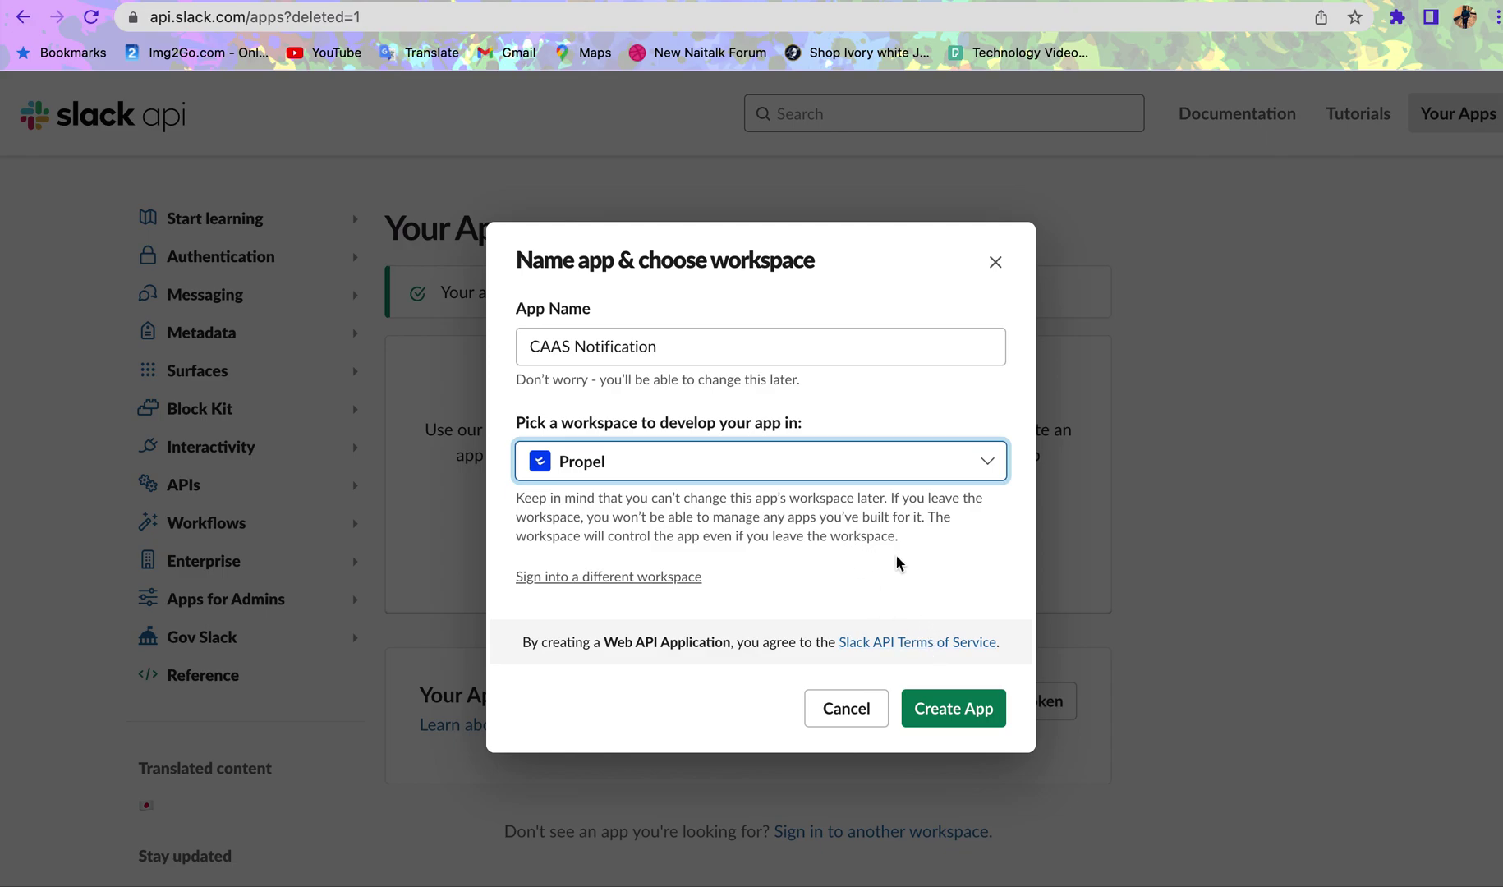
click(962, 717)
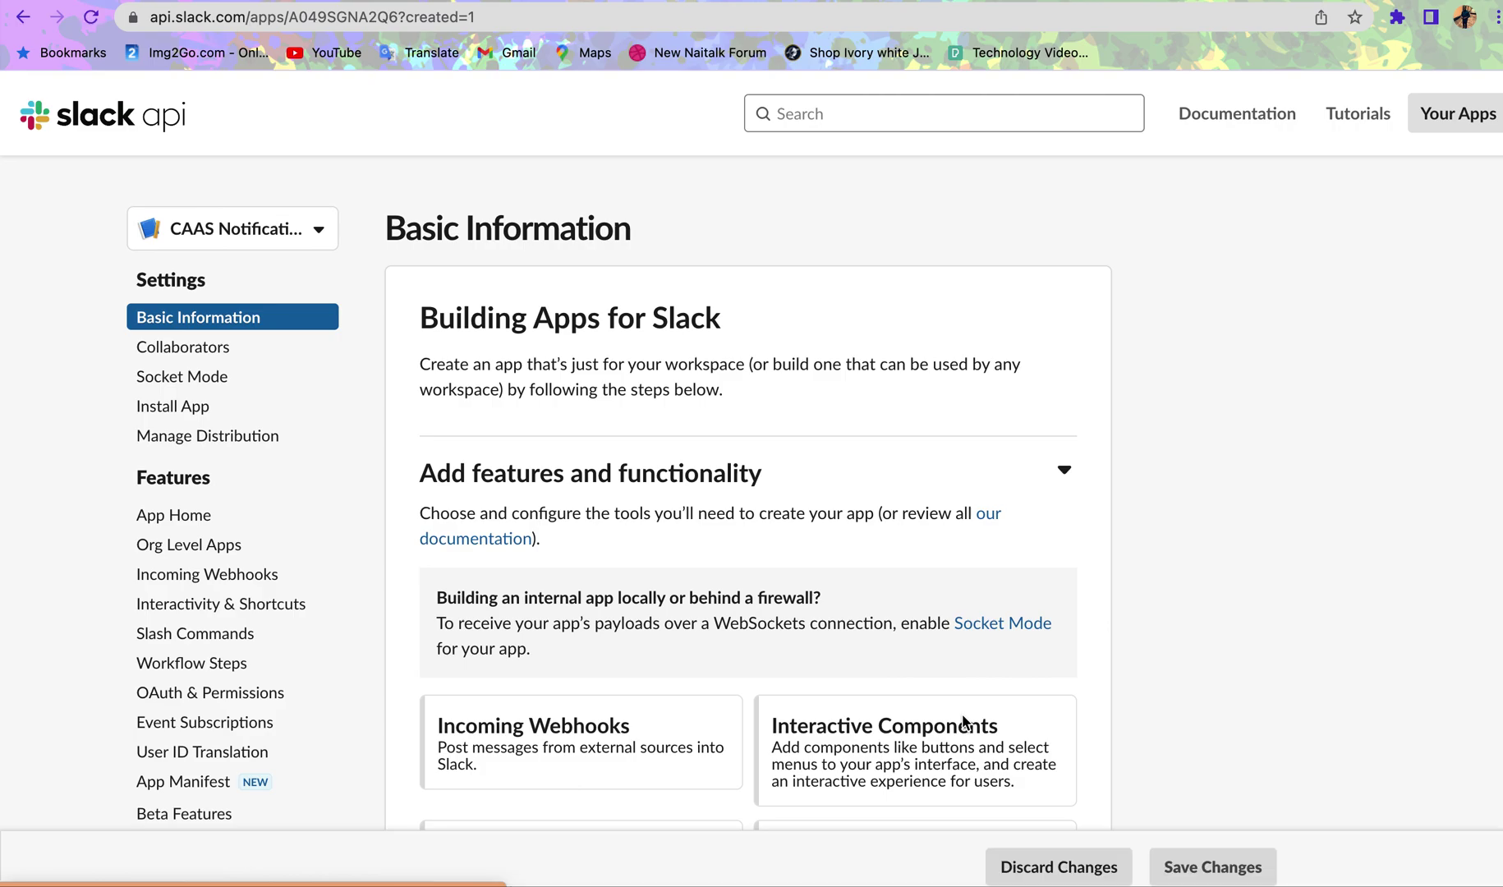
Open the Incoming Webhooks feature of the CAAS Notification app and activate incoming webhooks
scroll(962, 720, down, 2)
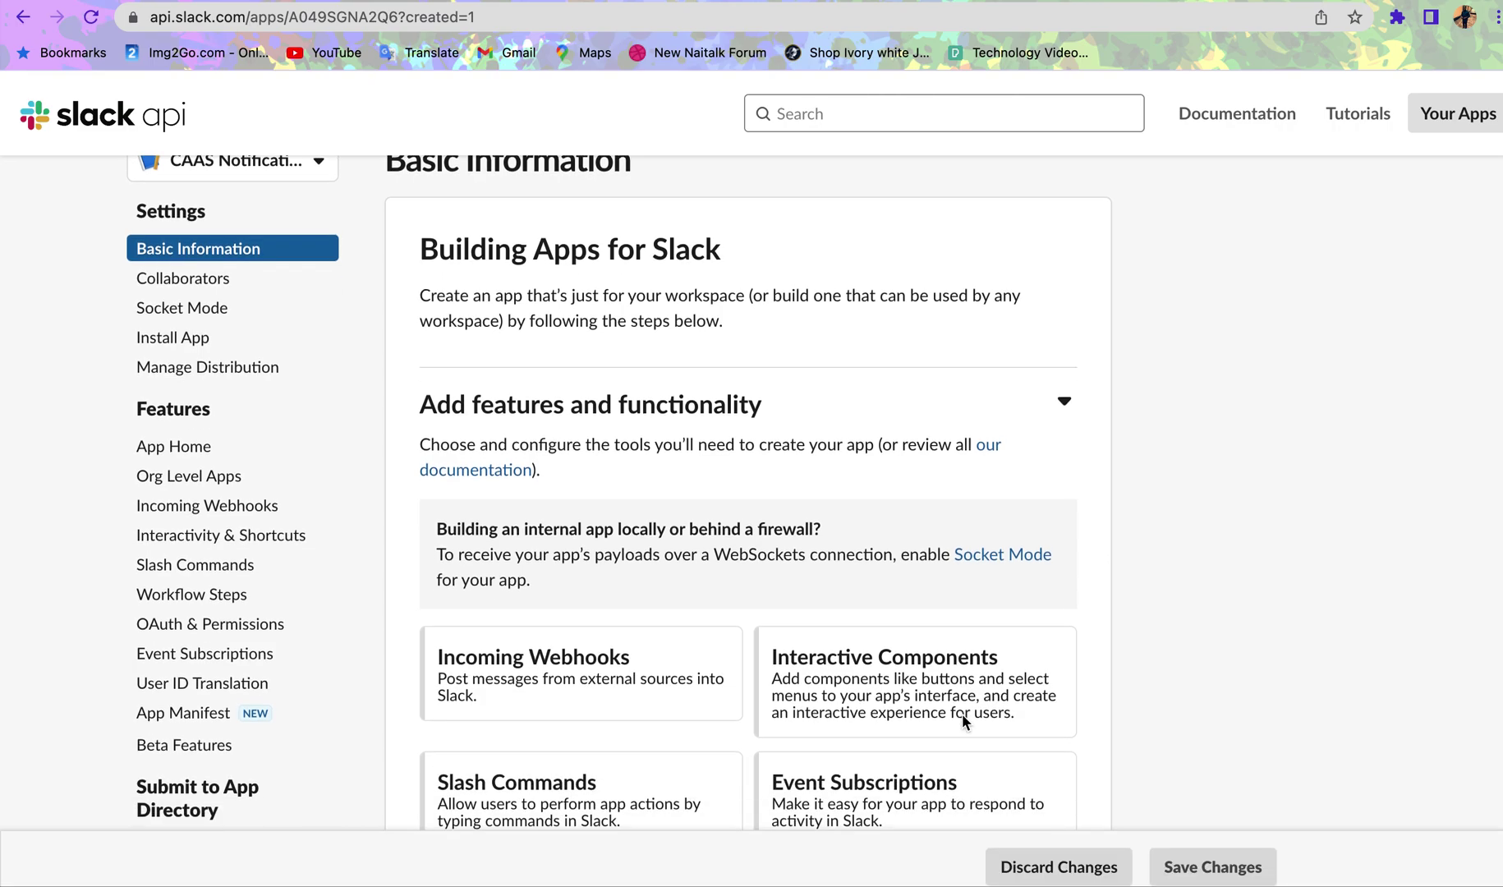
scroll(963, 721, down, 7)
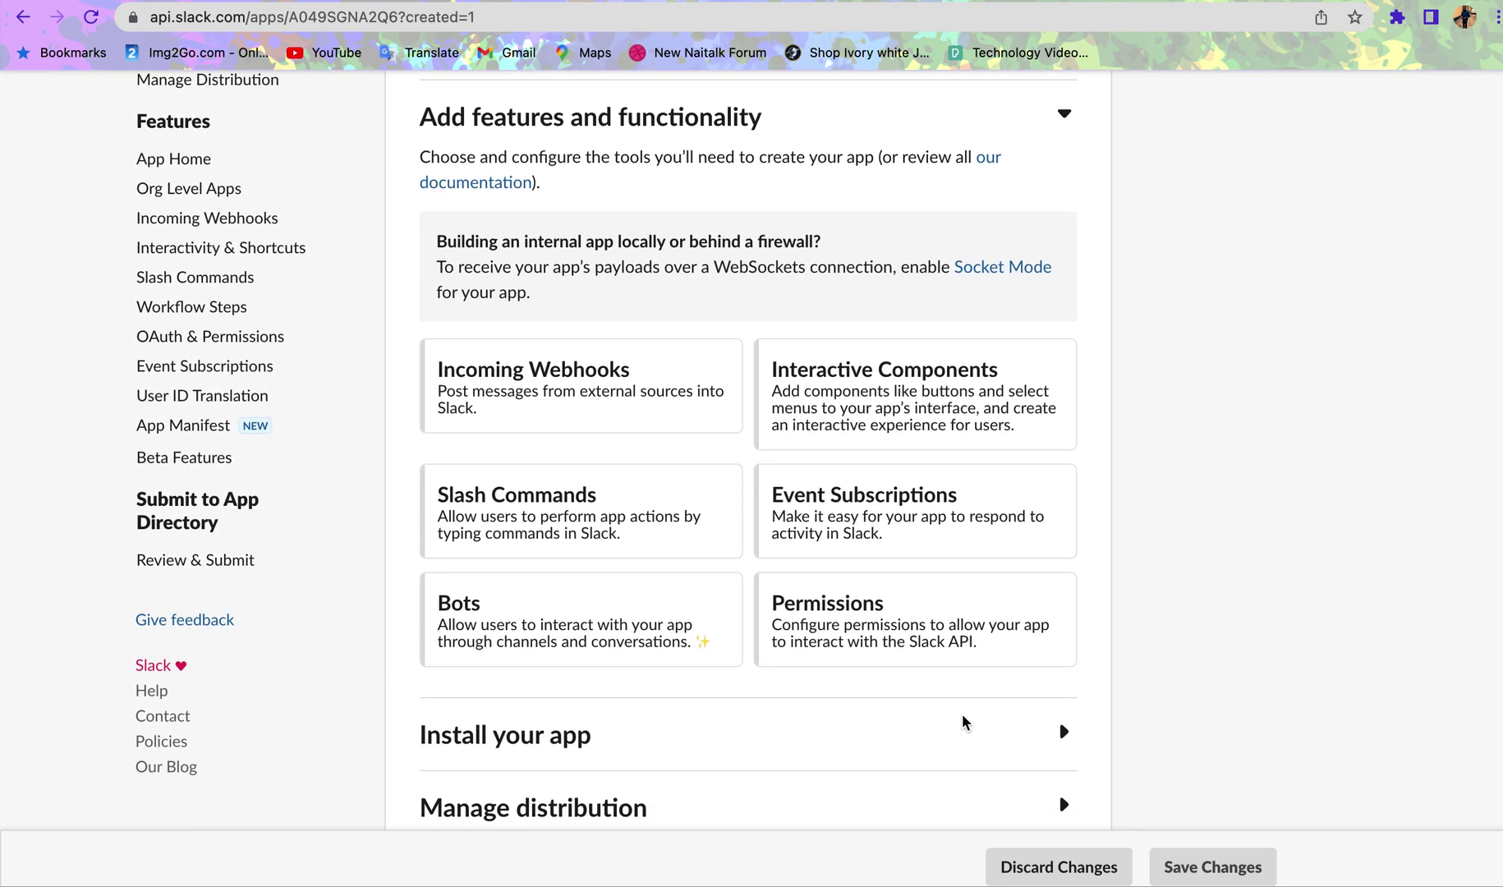
click(656, 408)
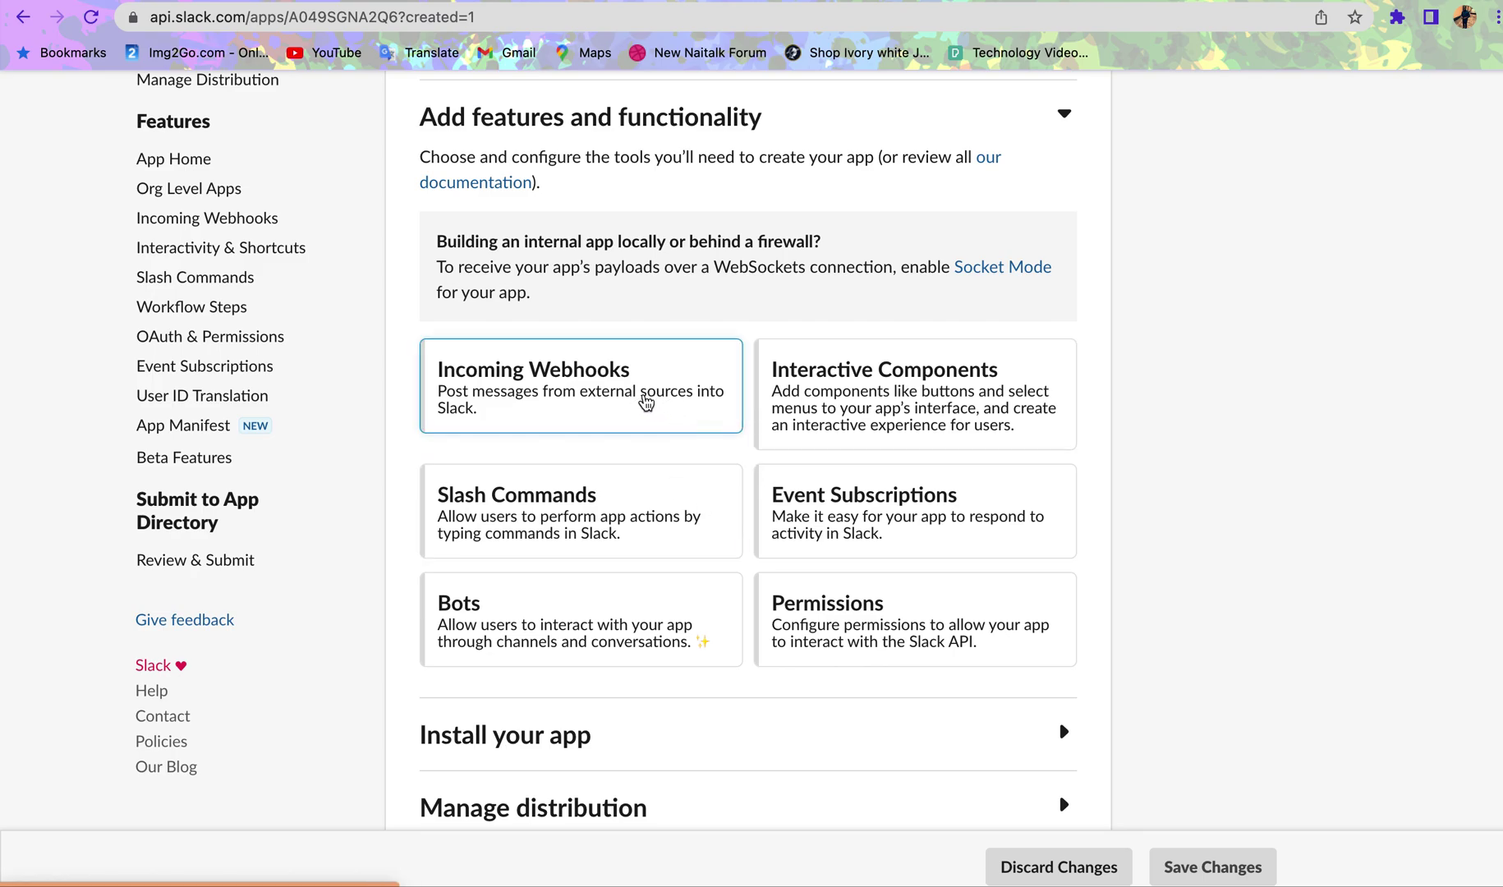
scroll(719, 620, down, 10)
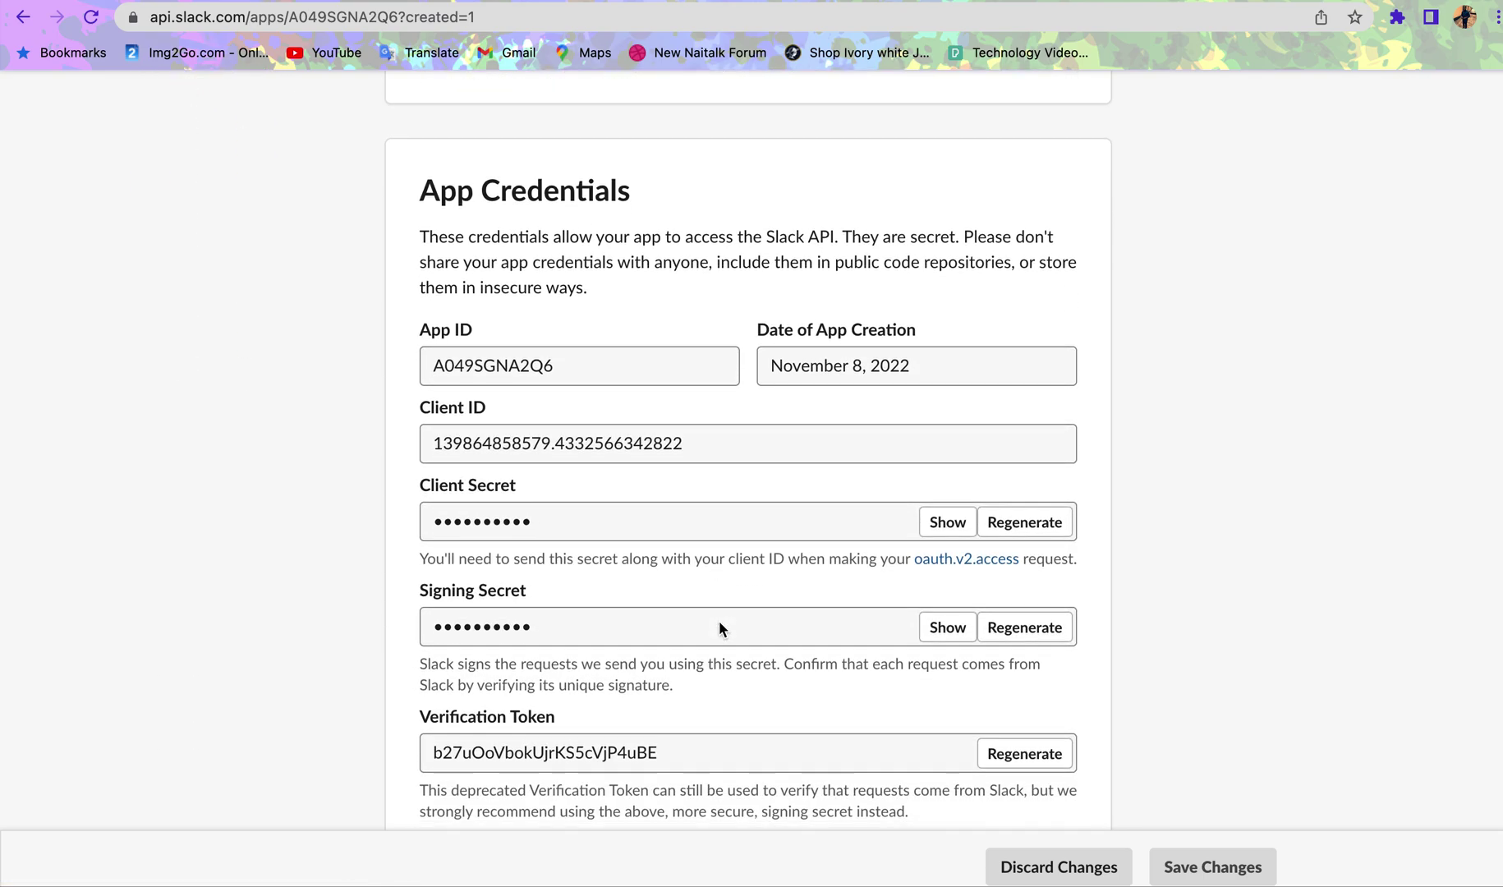
scroll(719, 629, up, 10)
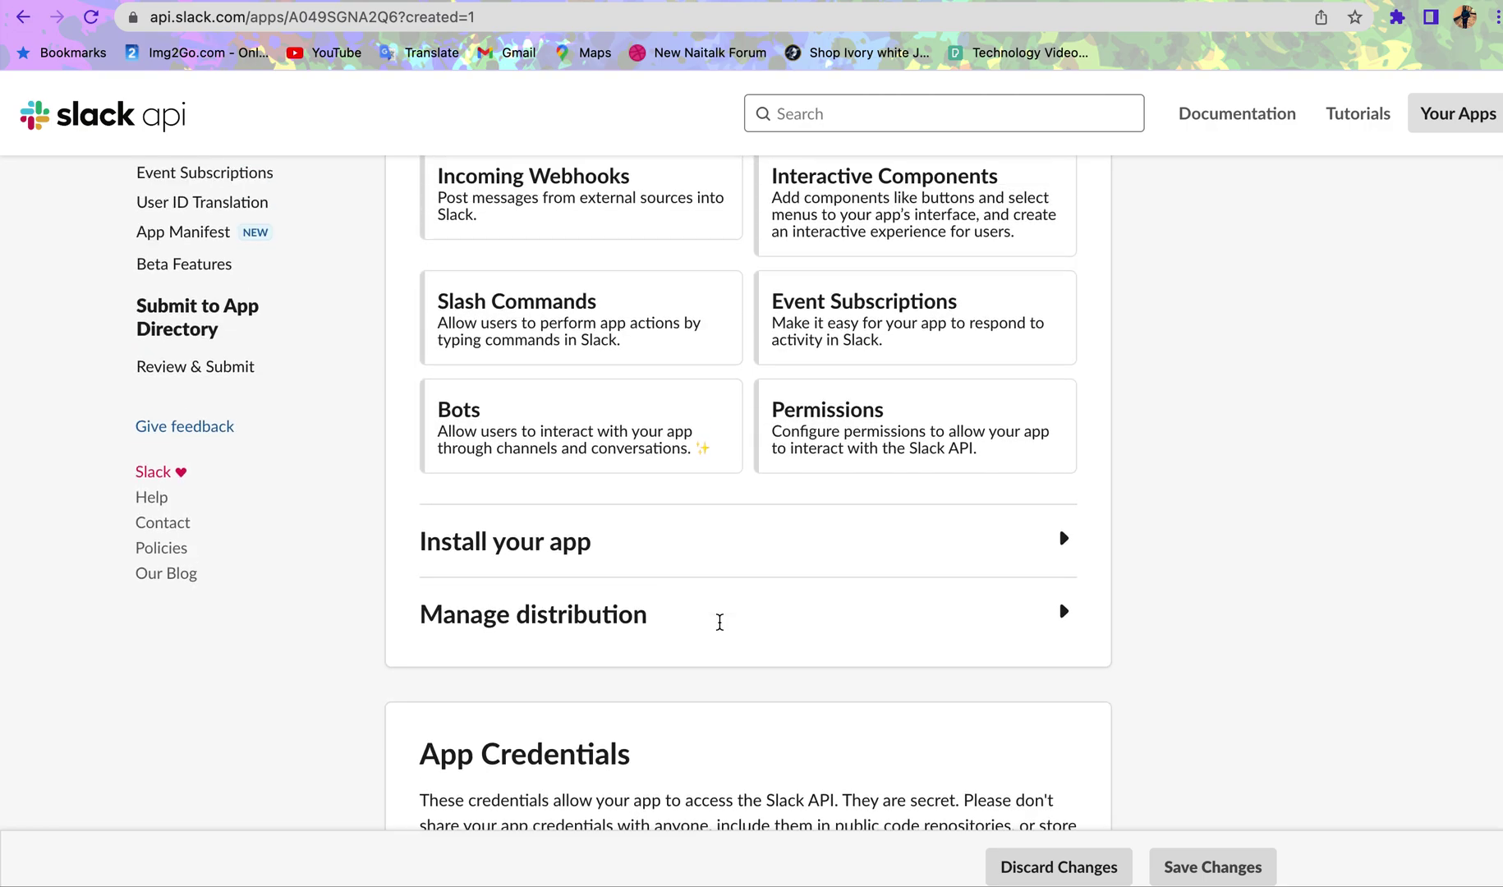
scroll(720, 629, up, 2)
scroll(714, 626, down, 2)
click(611, 606)
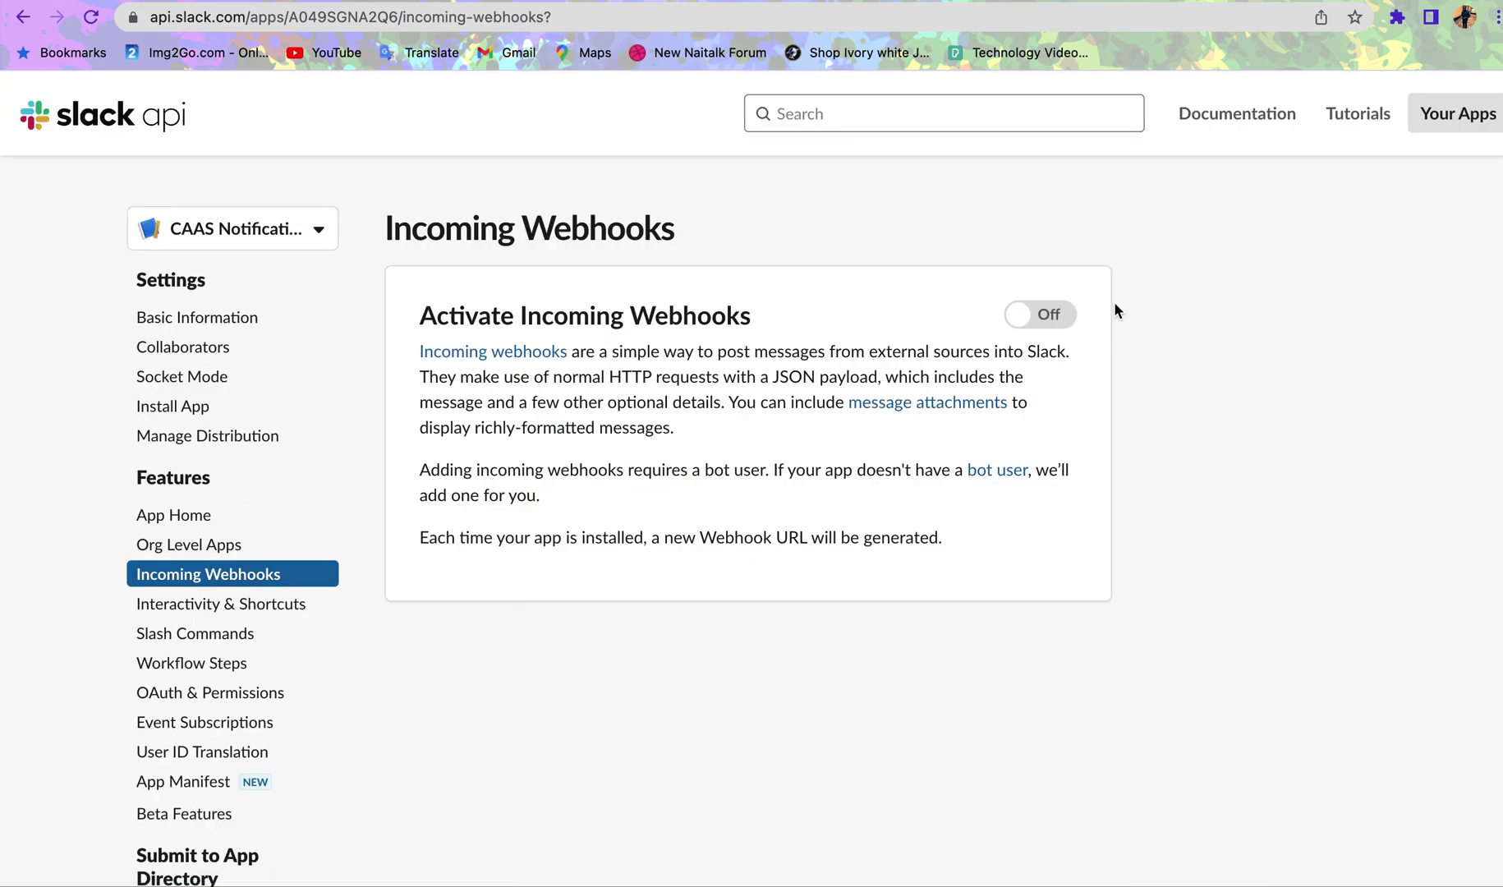
click(1024, 317)
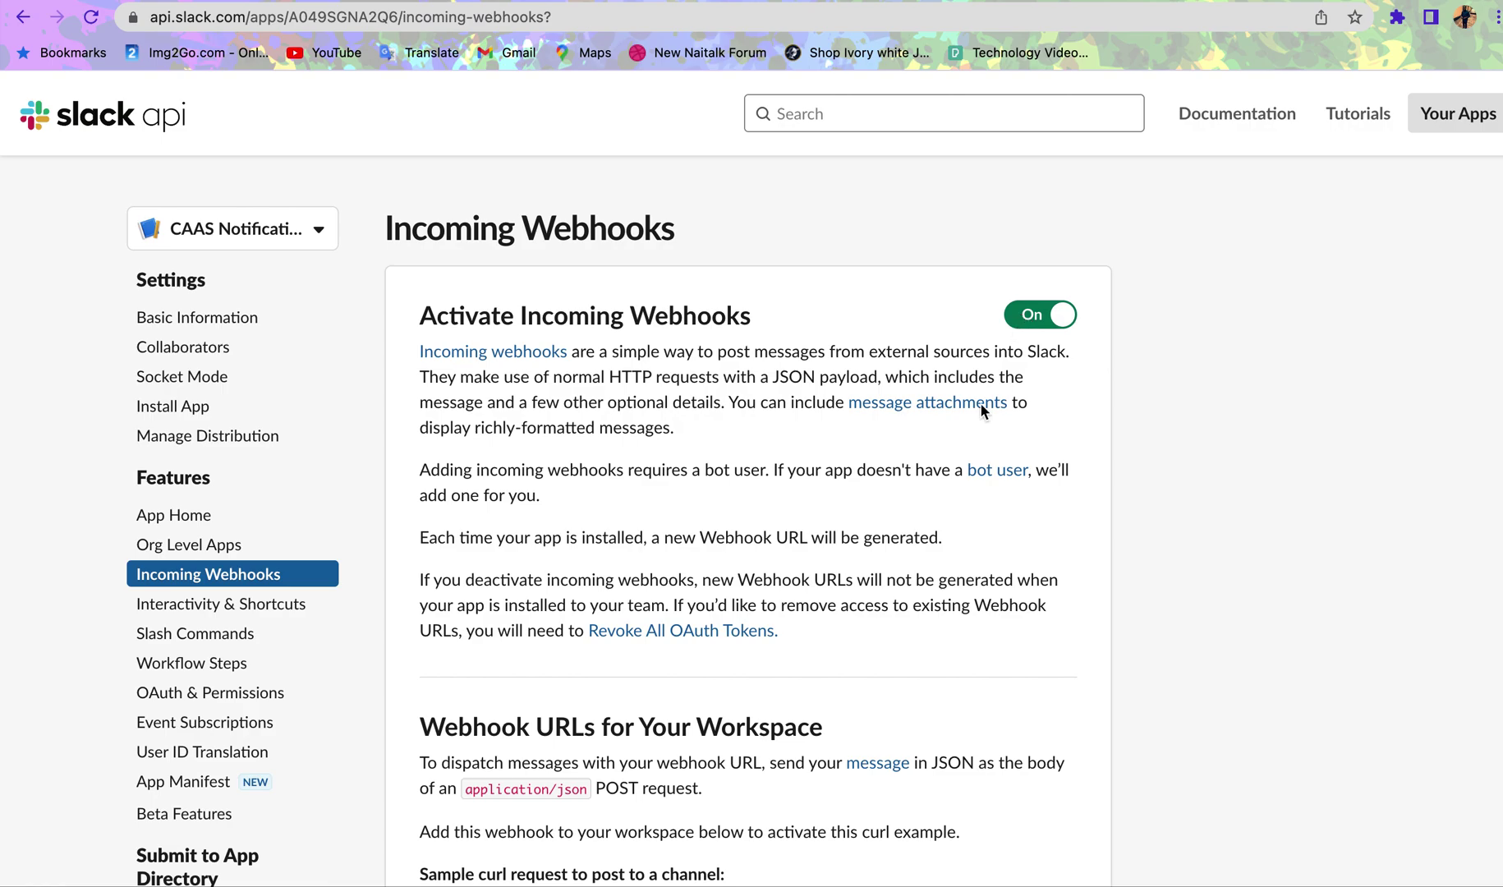
Examine the sample curl request for posting to a channel, including its webhook URL placeholder
scroll(1007, 599, down, 5)
scroll(1007, 599, down, 1)
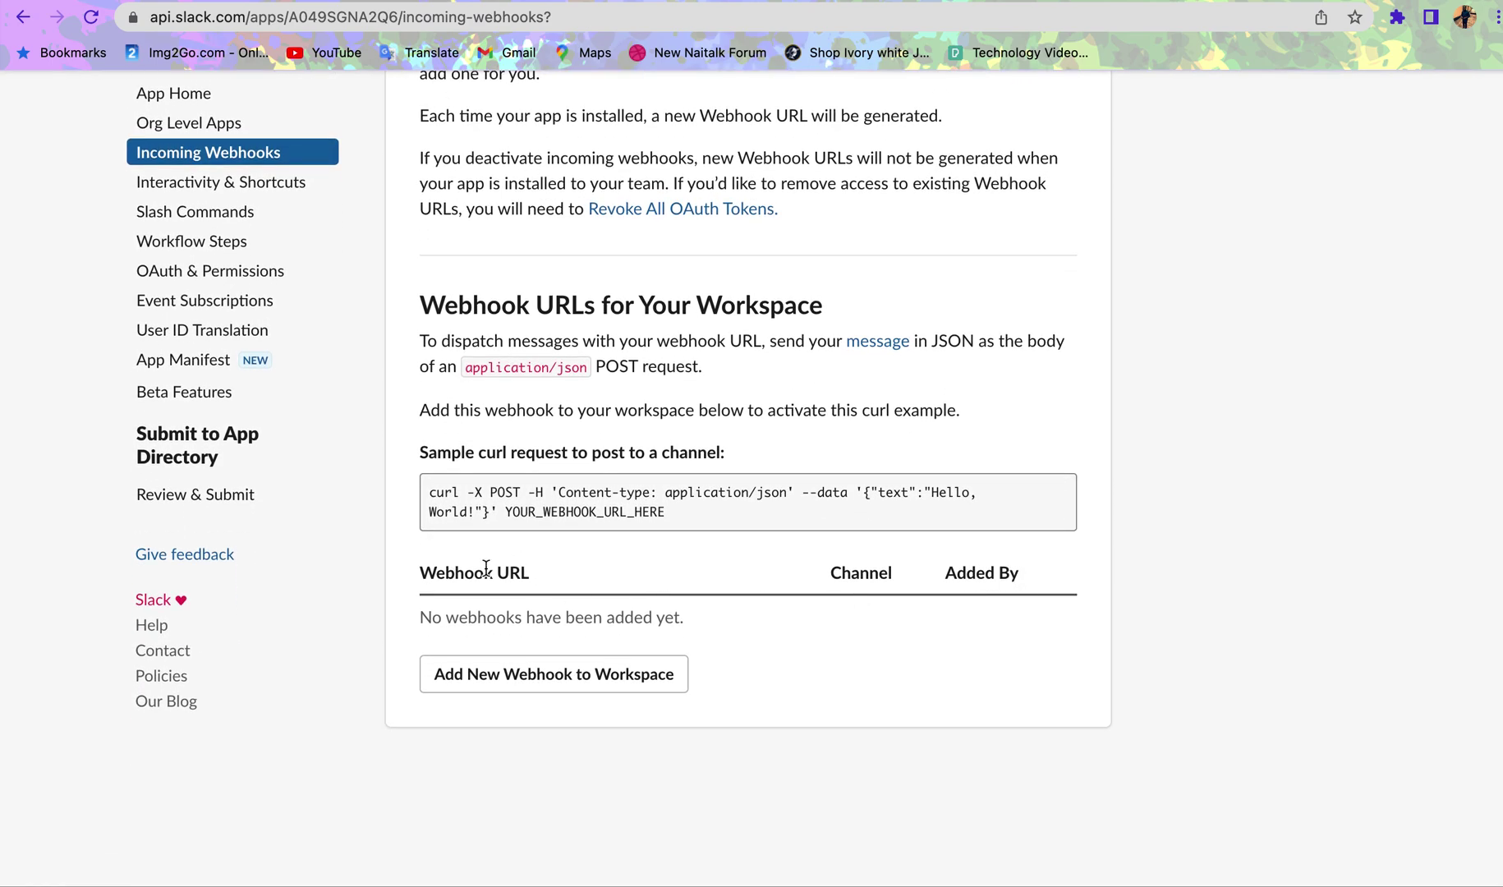
drag(668, 508, 508, 513)
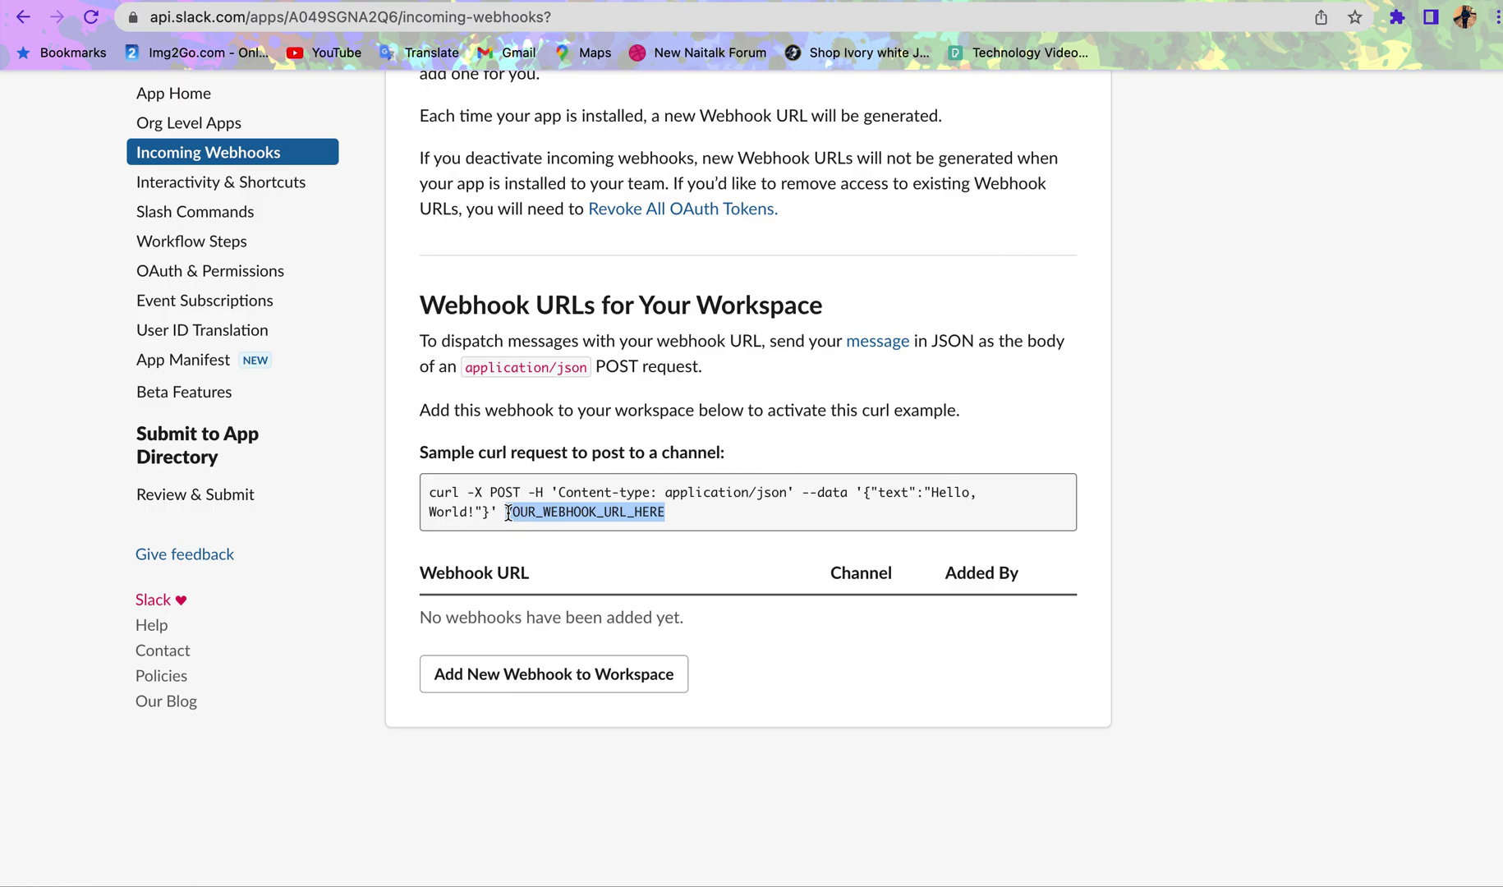
click(429, 493)
drag(429, 493, 951, 524)
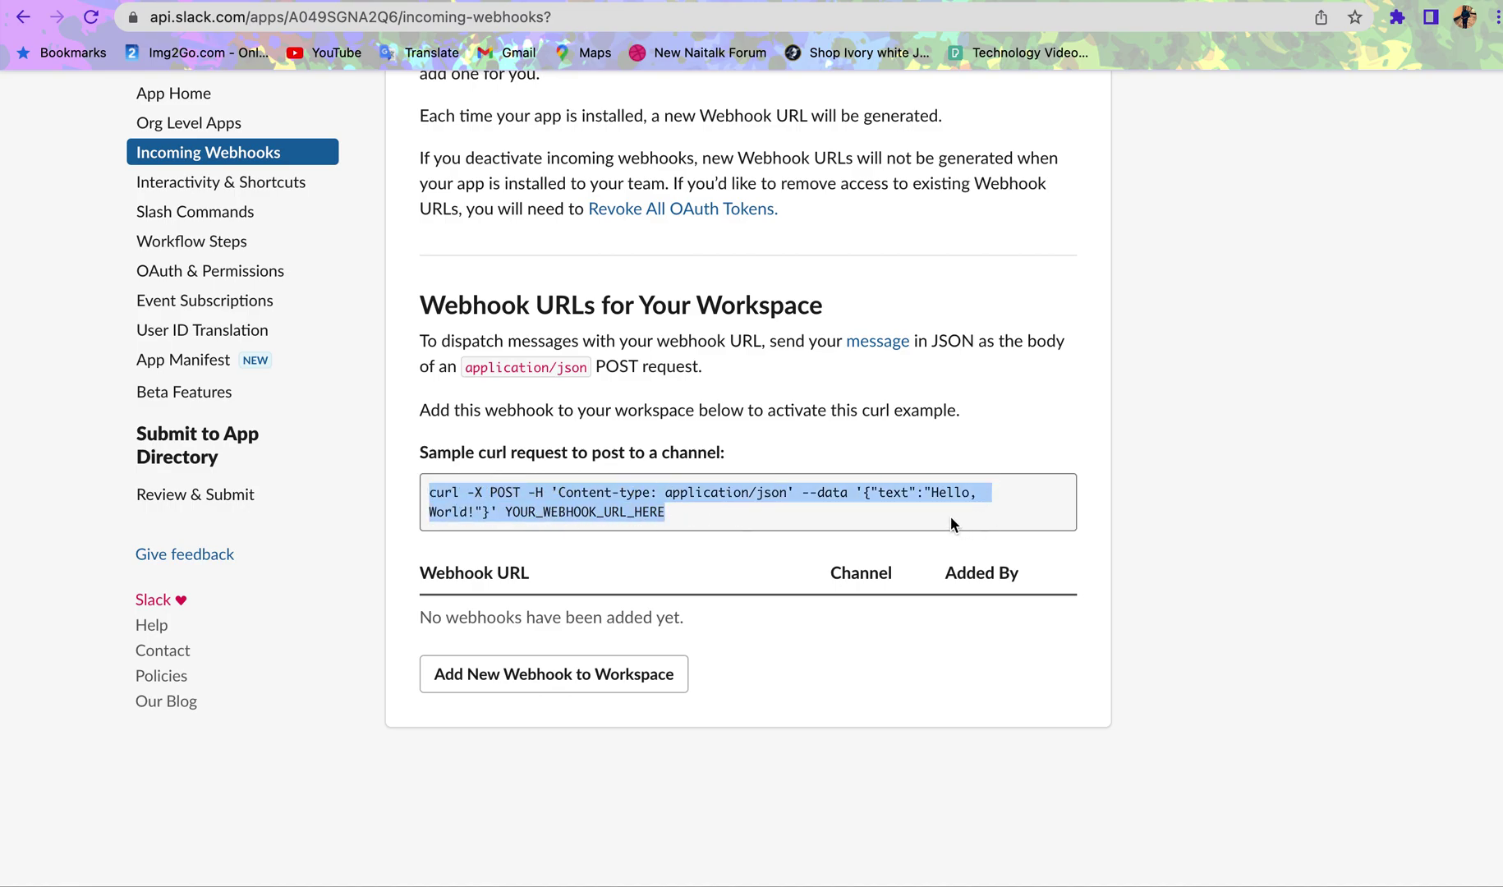
click(951, 524)
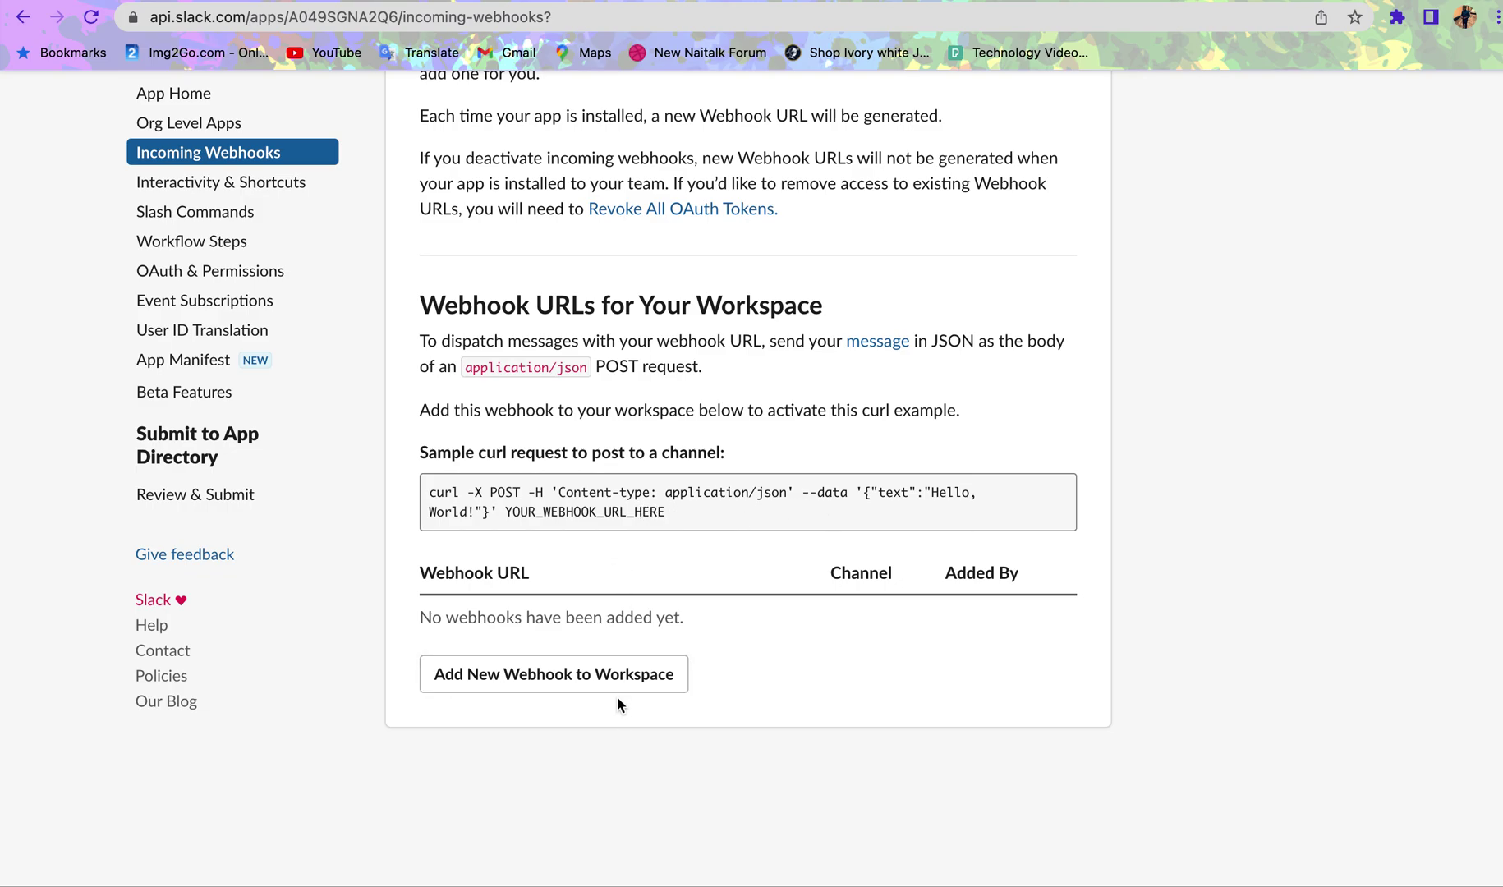
Add a new webhook to the workspace that posts to the product-dev-and-design channel, and allow the app access
click(615, 674)
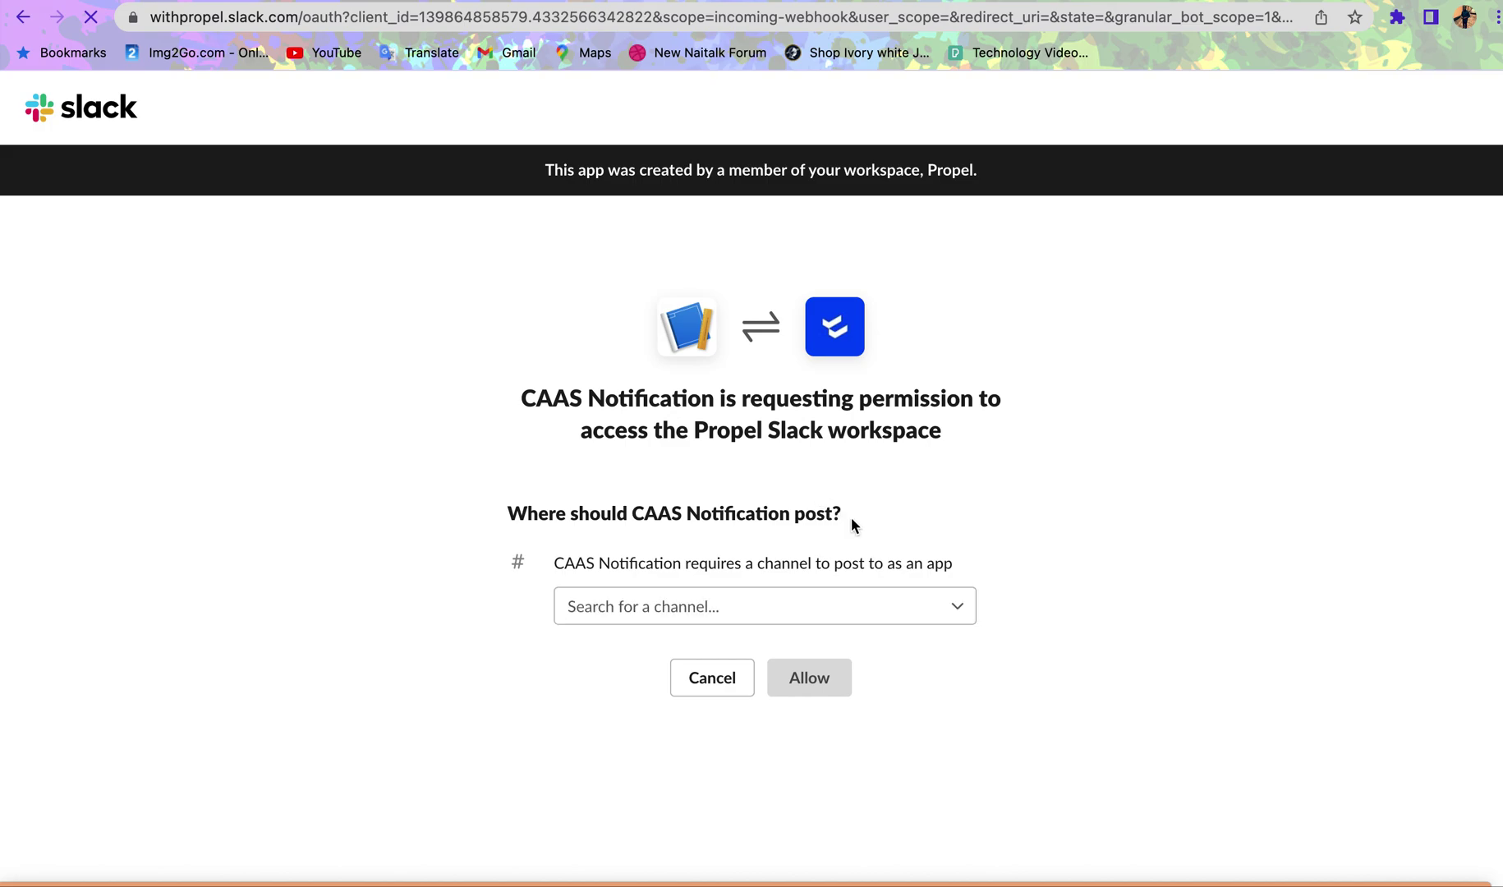
click(898, 608)
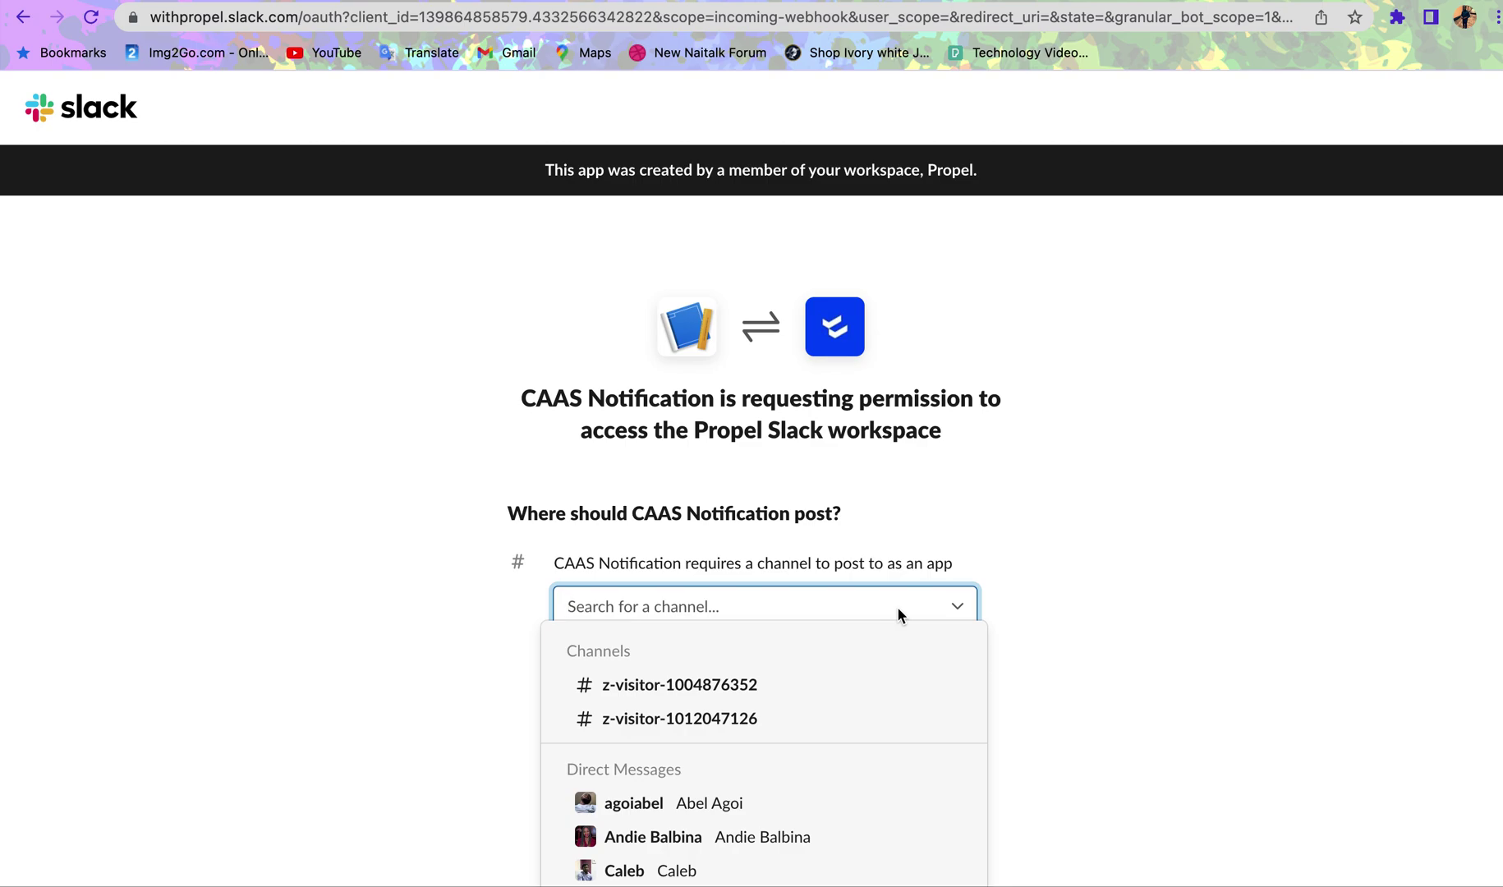
text(pr)
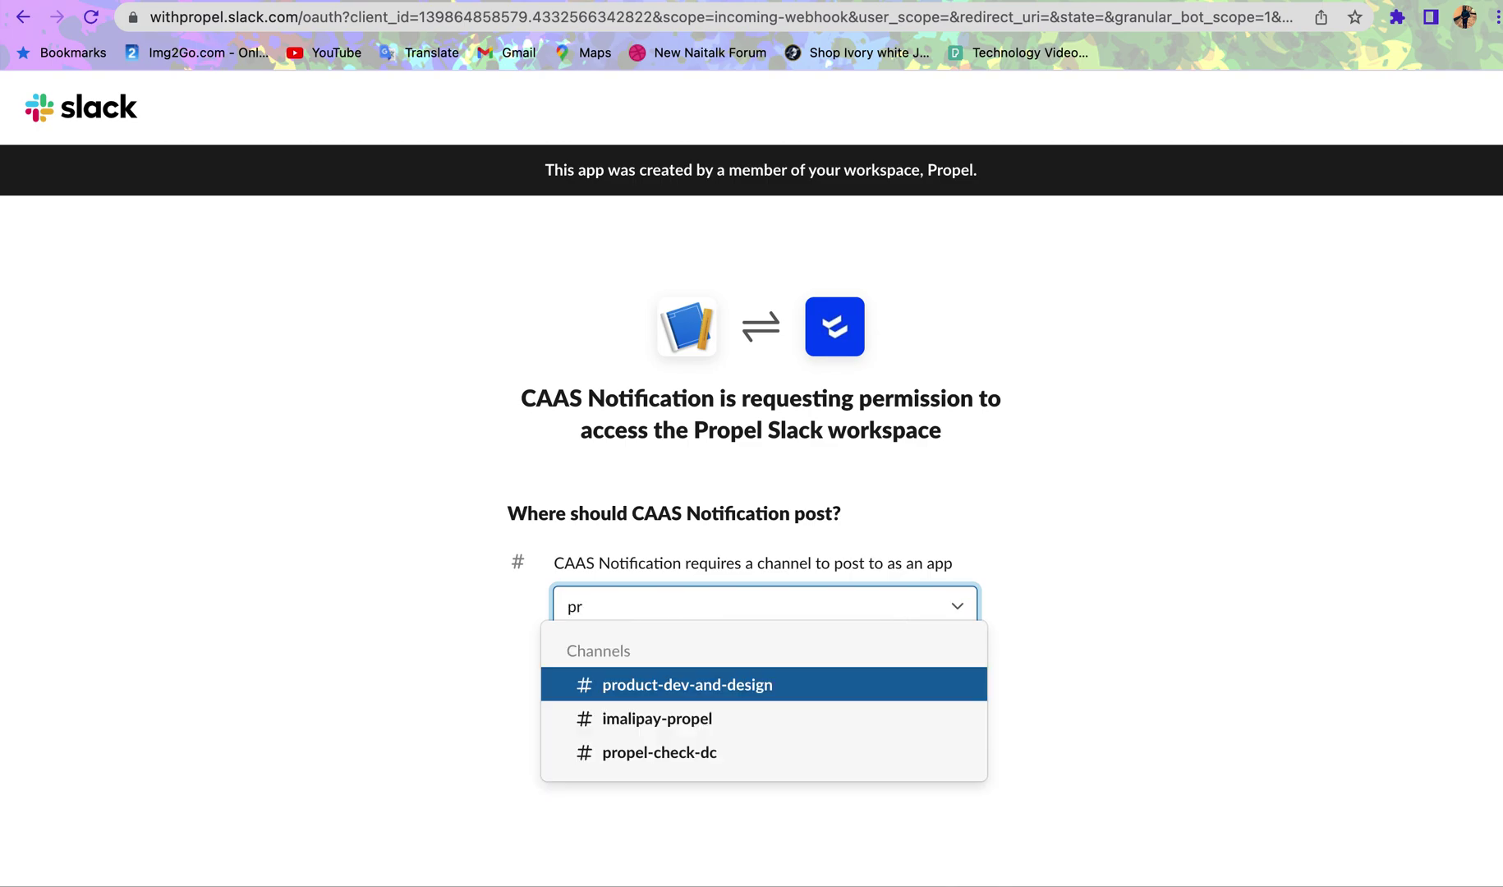
click(838, 687)
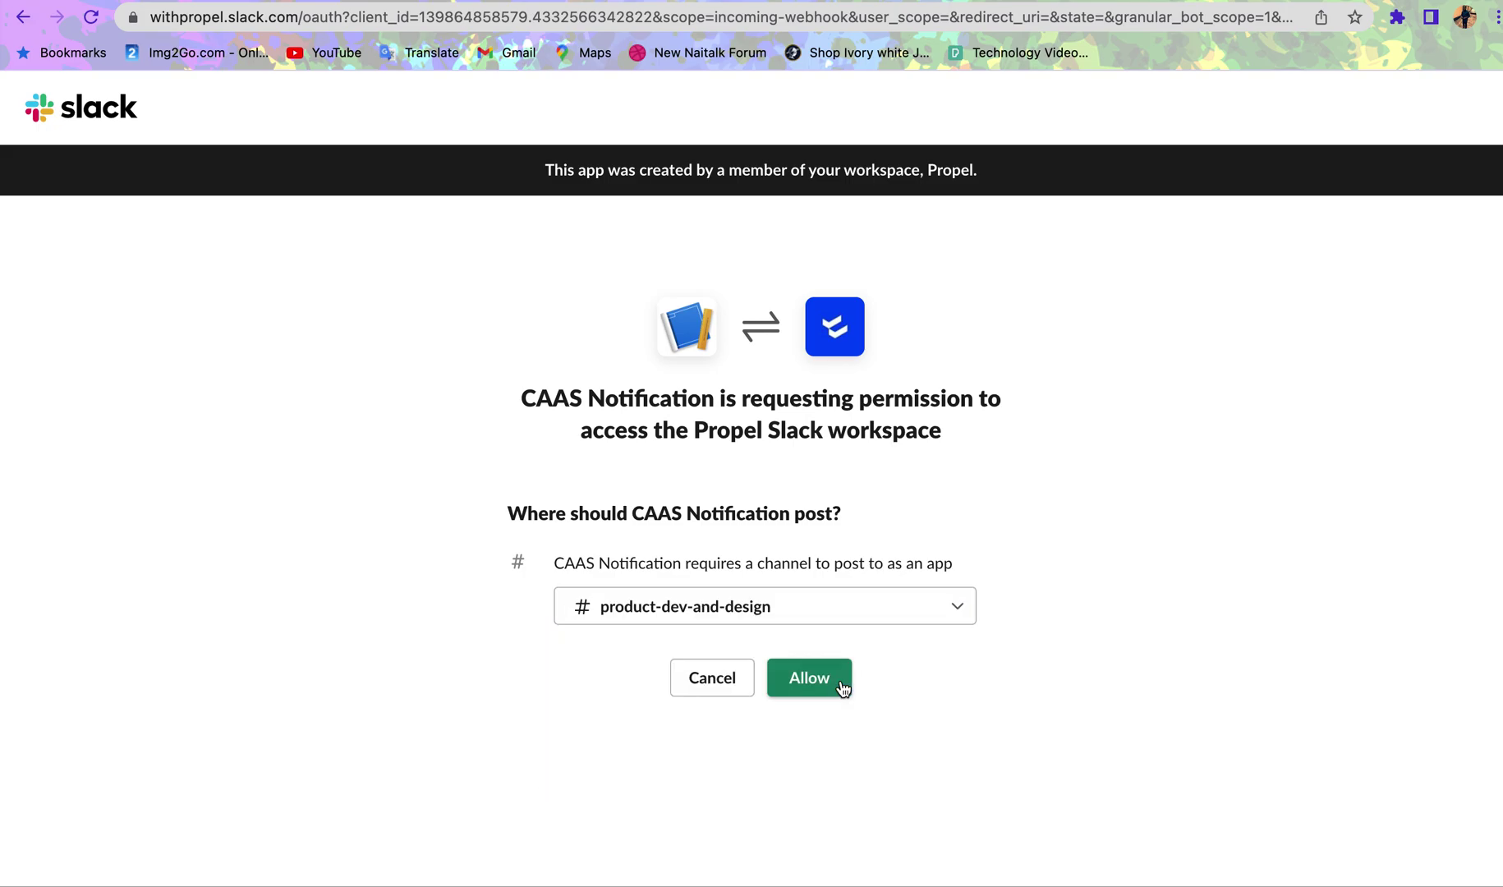
click(838, 678)
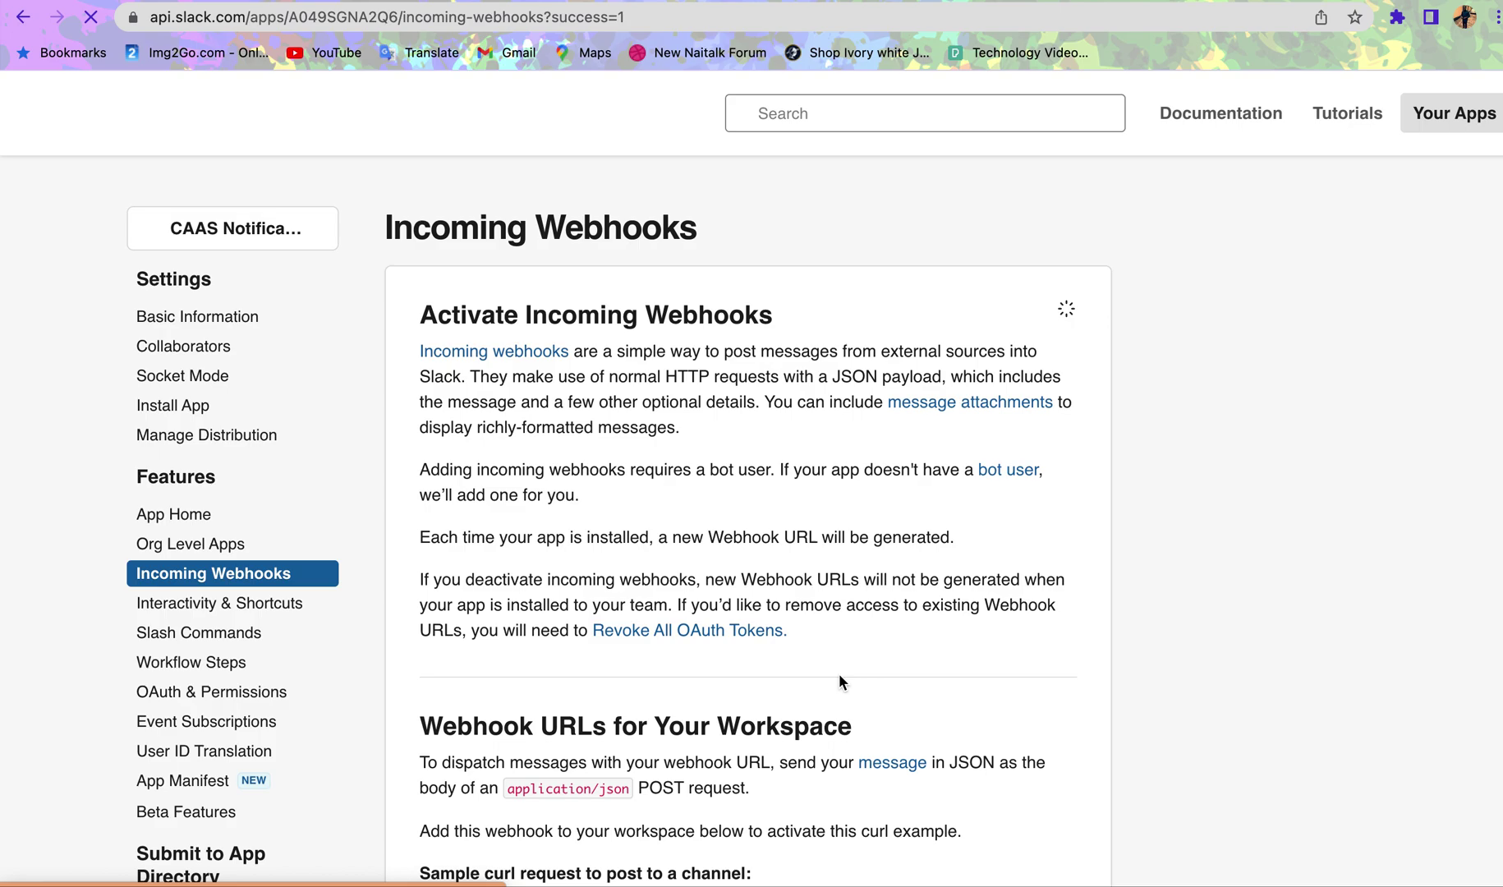
Review the workspace's webhook URL entry and sample curl request, and exit the browser's full-screen view
scroll(839, 680, down, 4)
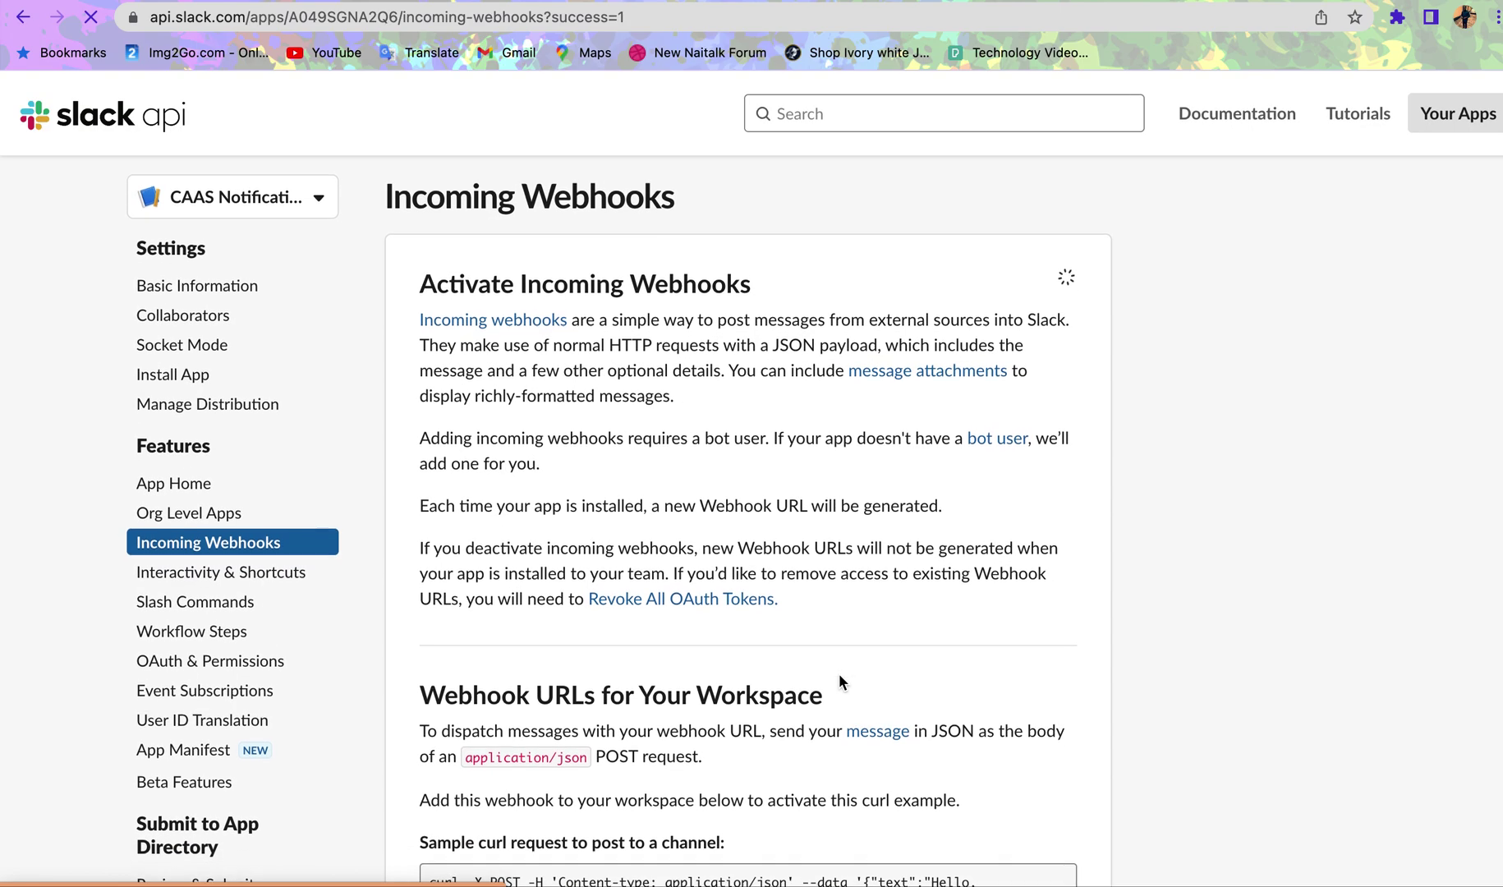
scroll(838, 675, down, 3)
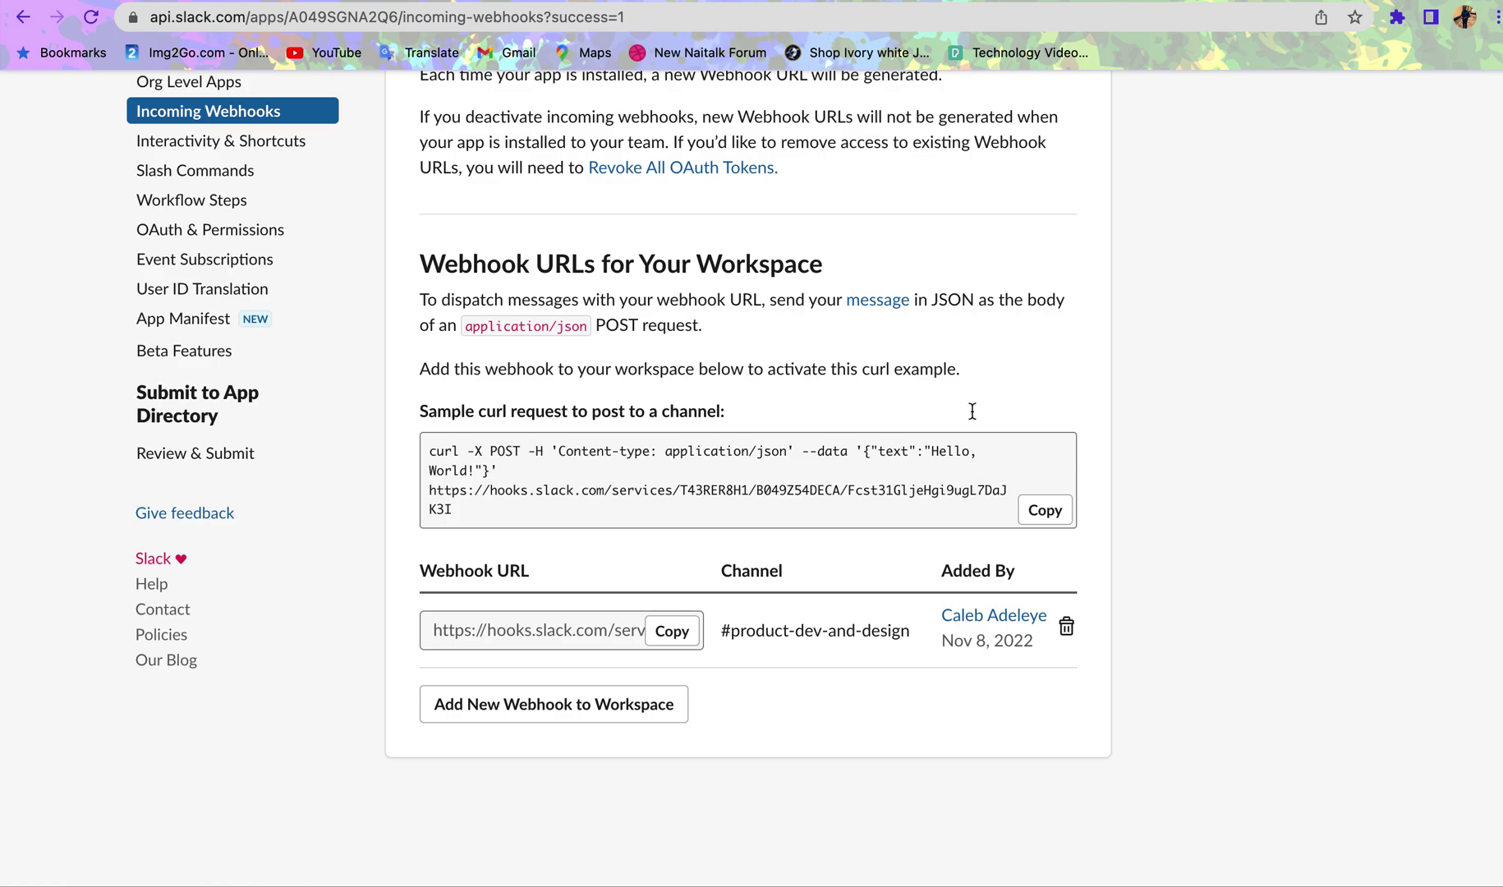
key(super+ctrl+f)
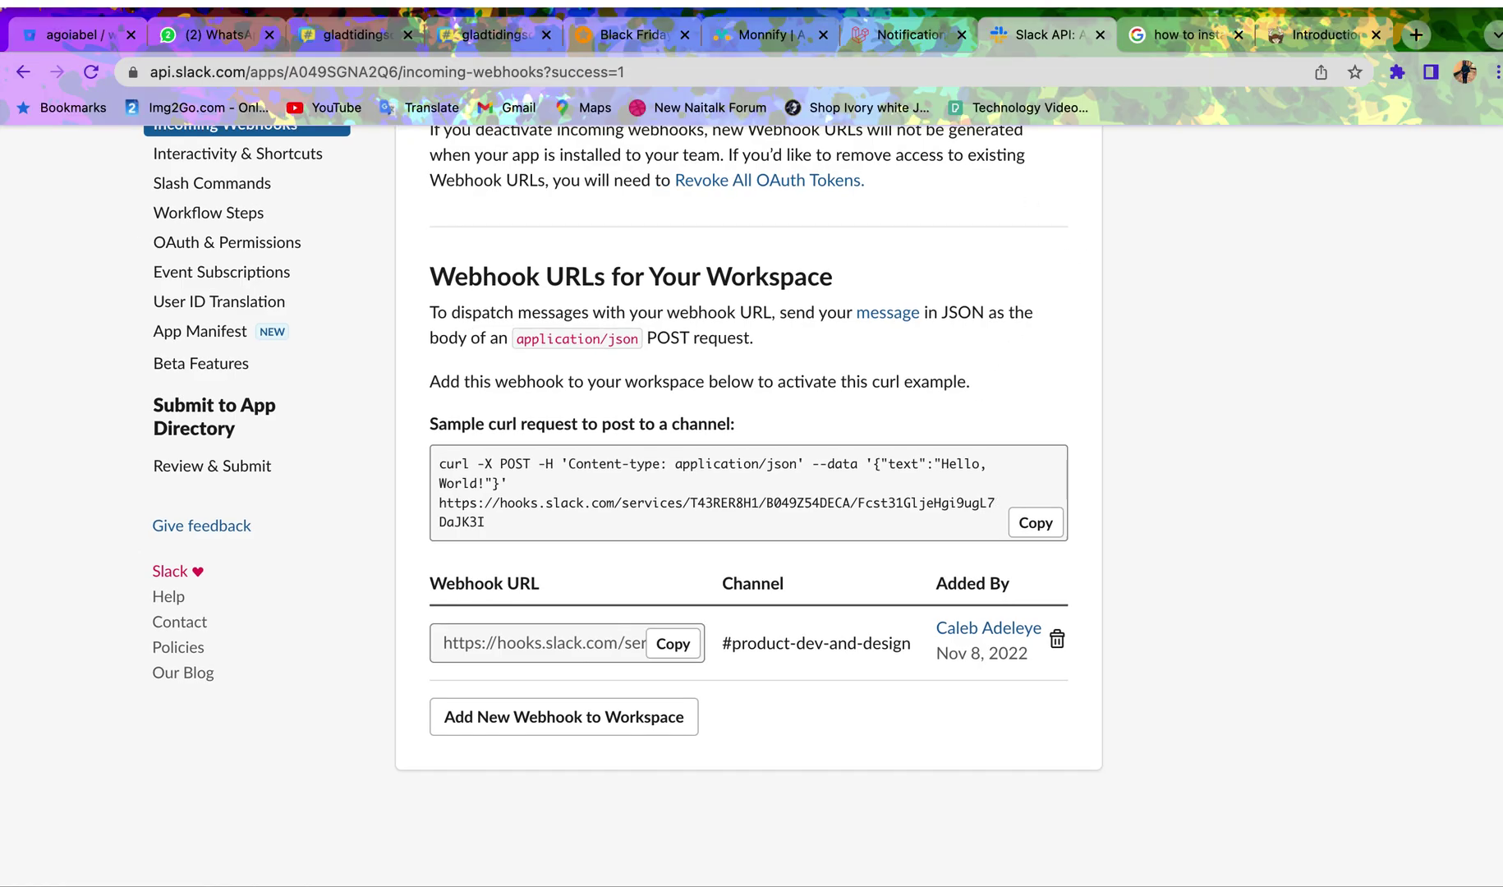